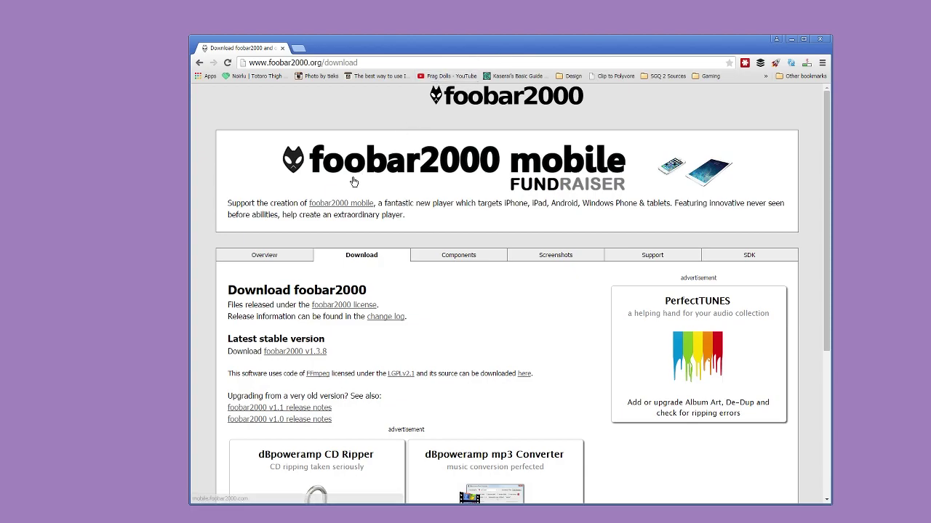
# - Download the foobar2000 v1.3.8 installer, then get the foo_musical_spectrum zip from its pasted hydrogenaud.io URL
pyautogui.scroll(-3, 462, 243)
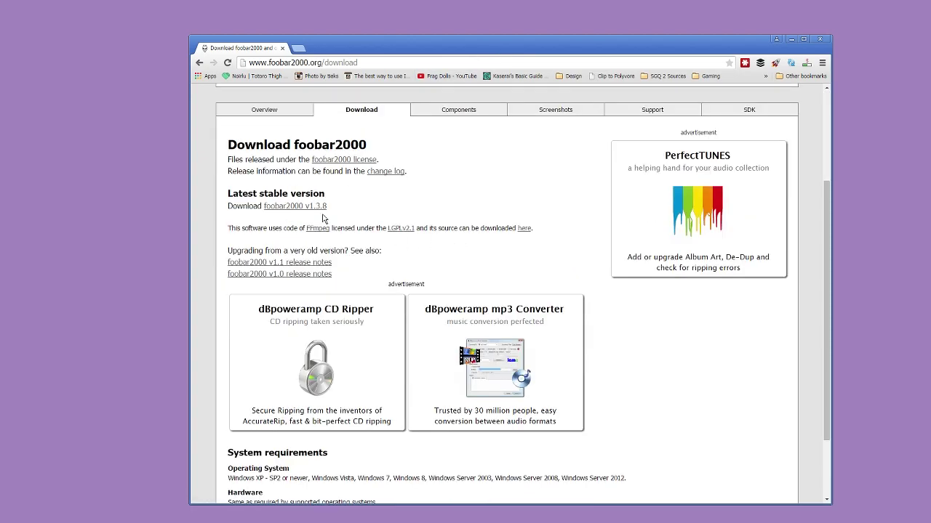
pyautogui.click(304, 207)
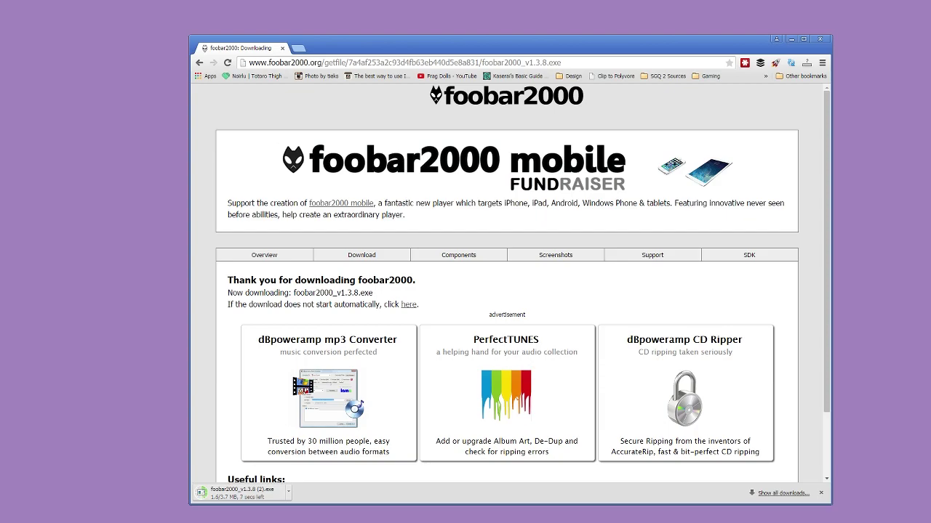
pyautogui.click(589, 61)
pyautogui.write('http://www.hydrogenaud.io/forums/index.php?act=attach&type=post&id=7189')
pyautogui.press('Return')
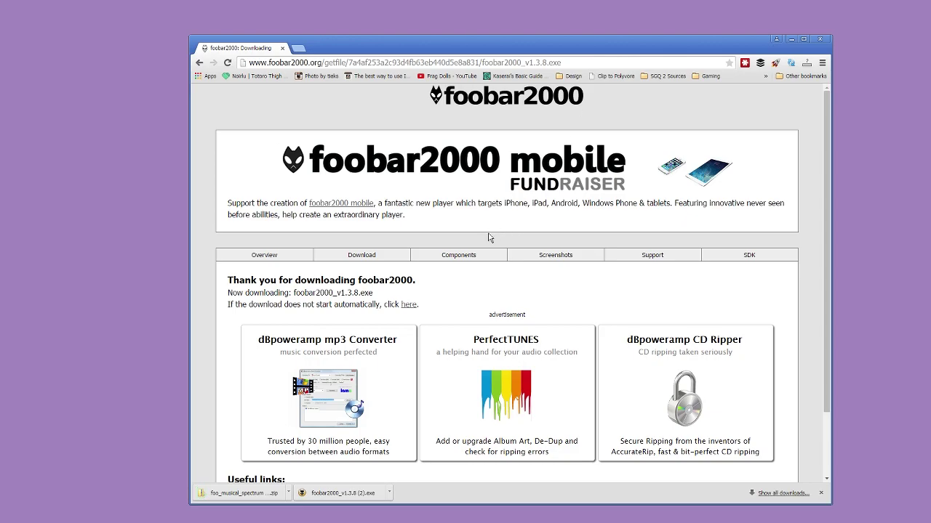
# - Download foo_input_spotify-v005.zip from its pasted b.goeswhere.com URL and launch the foobar2000 installer
pyautogui.click(624, 62)
pyautogui.write('https://b.goeswhere.com/foo_input_spotify-v005.zip')
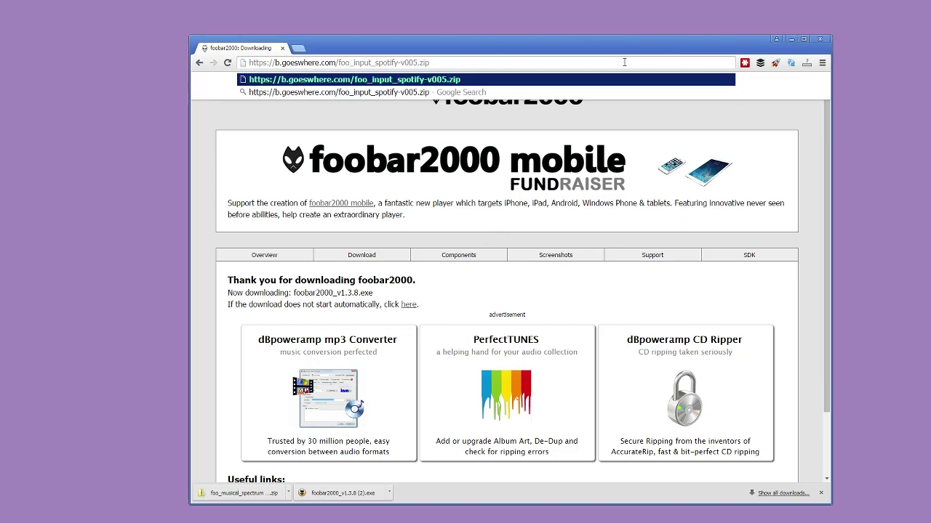
pyautogui.press('Return')
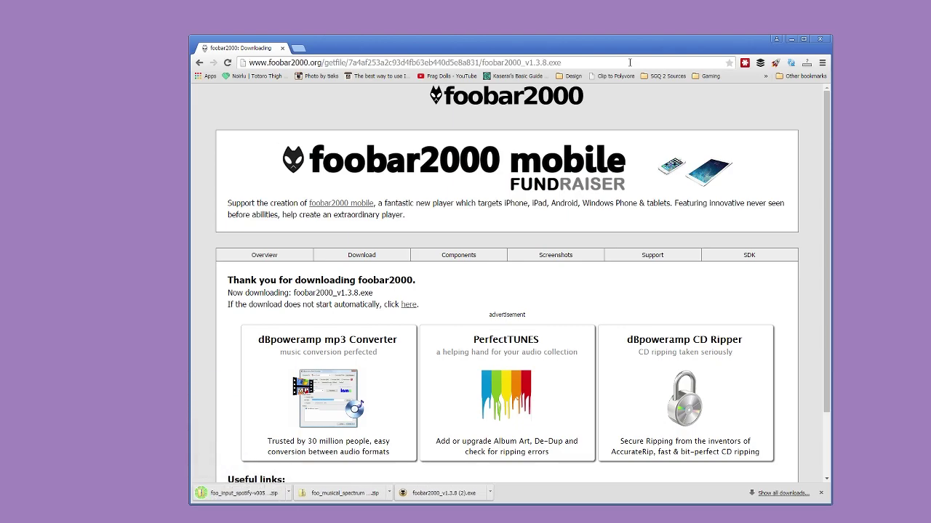
pyautogui.click(433, 494)
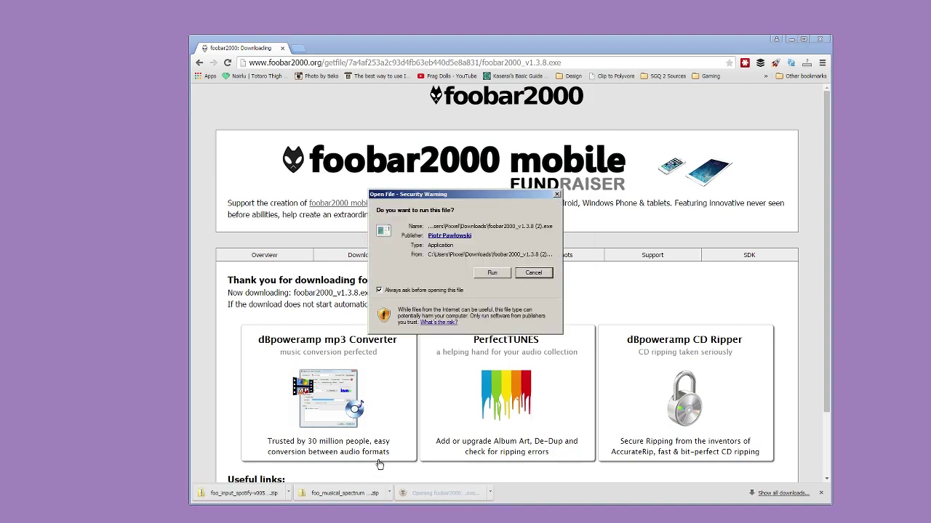
# - Run the foobar2000 installer, accept the licence, and keep Standard installation and the default location
pyautogui.click(494, 273)
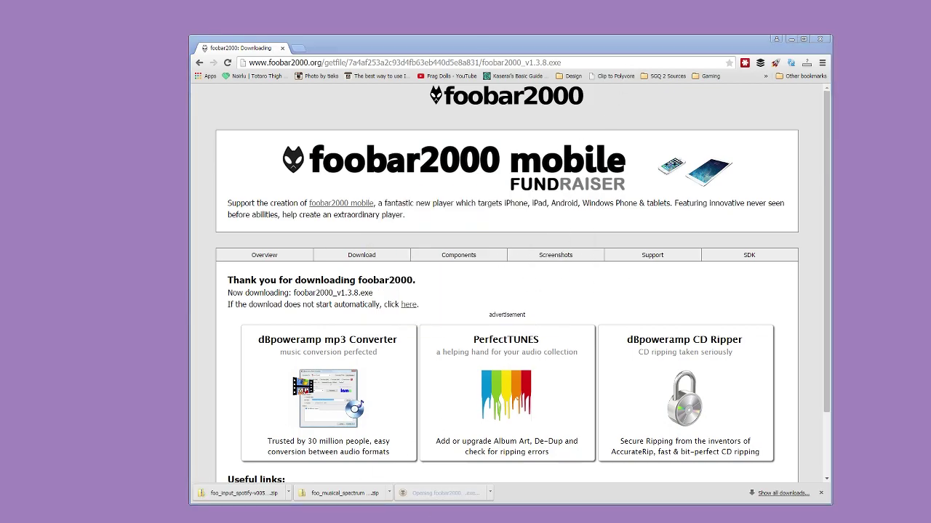
pyautogui.click(558, 246)
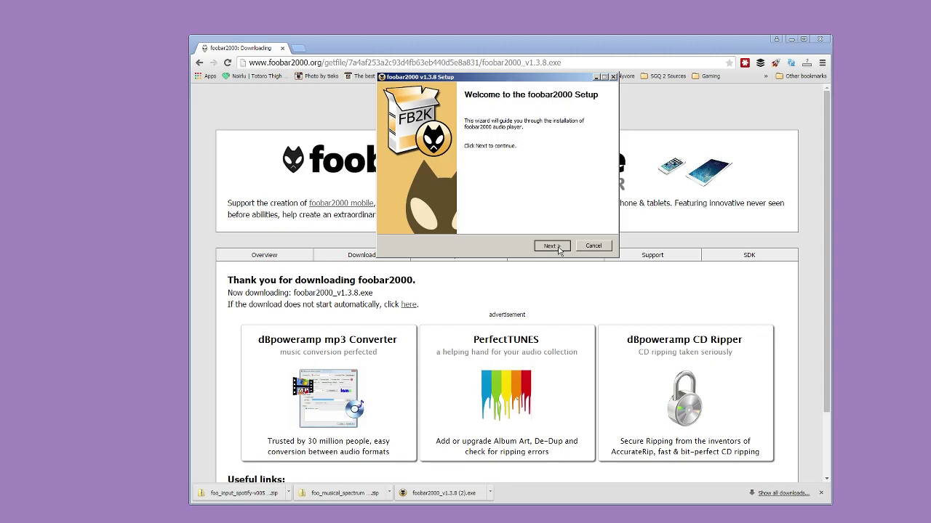
pyautogui.click(791, 39)
pyautogui.click(552, 246)
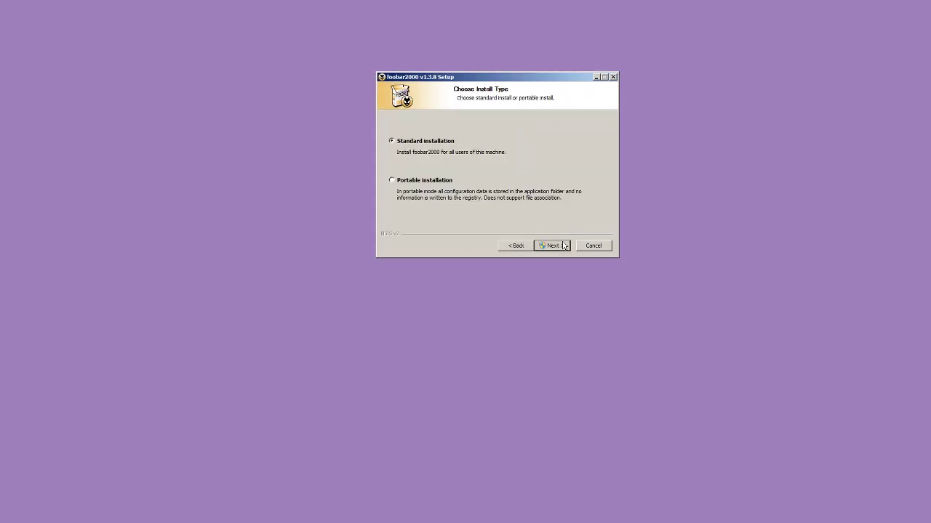
pyautogui.click(562, 246)
pyautogui.click(563, 245)
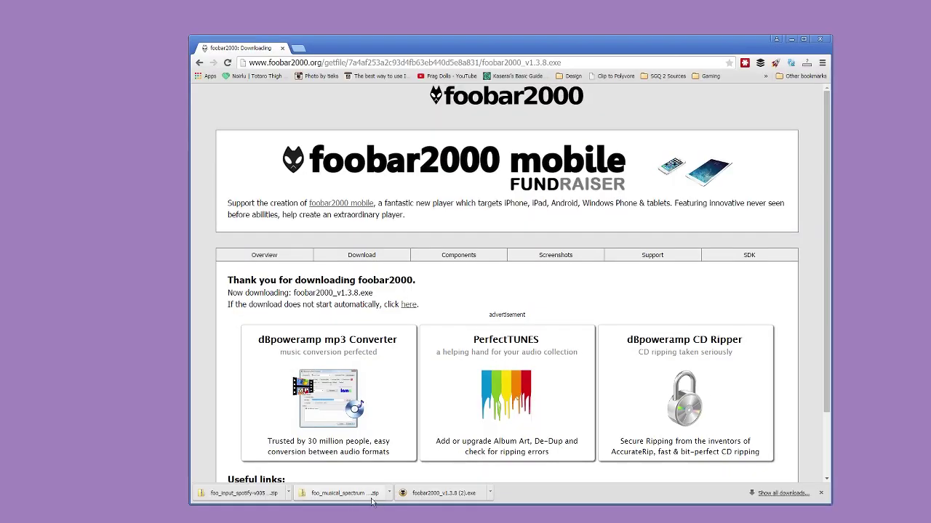
pyautogui.click(389, 494)
# - Extract the foo_musical_spectrum zip and select foo_musical_spectrum.dll to copy
pyautogui.click(420, 462)
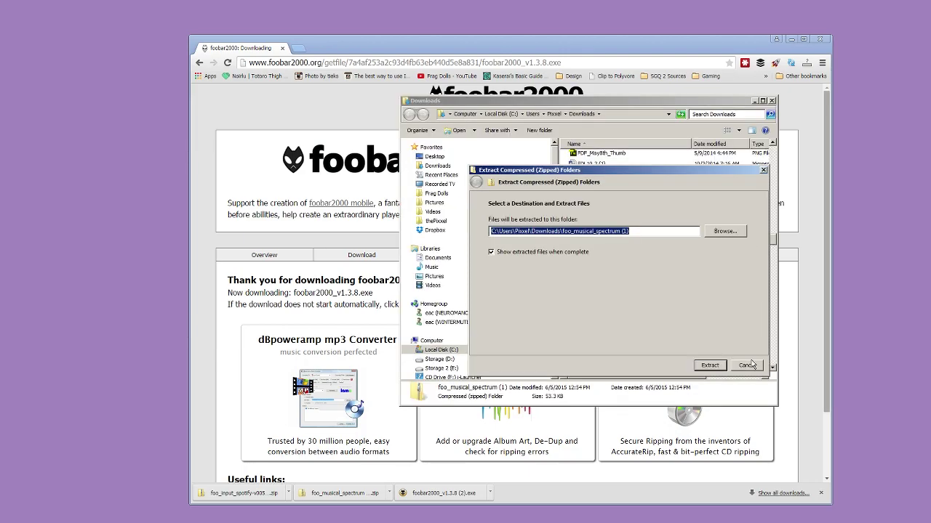
pyautogui.click(713, 367)
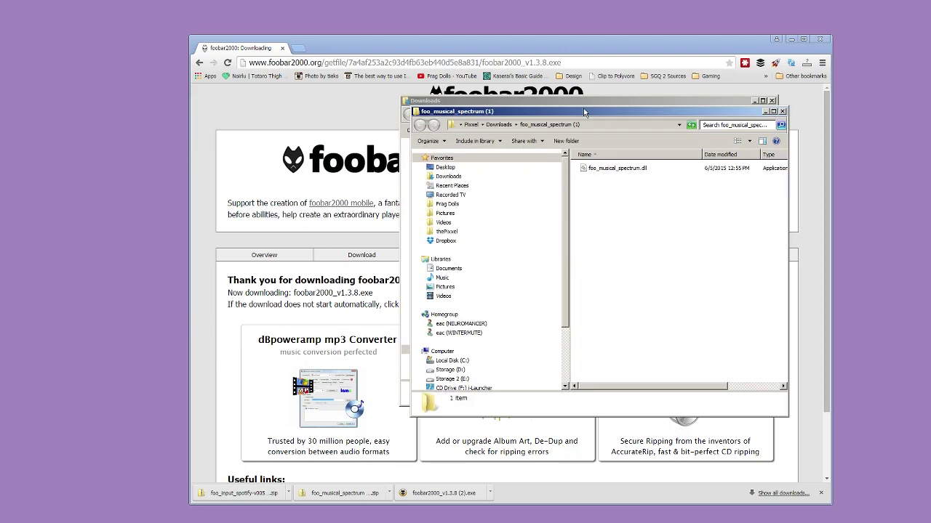
pyautogui.click(631, 170)
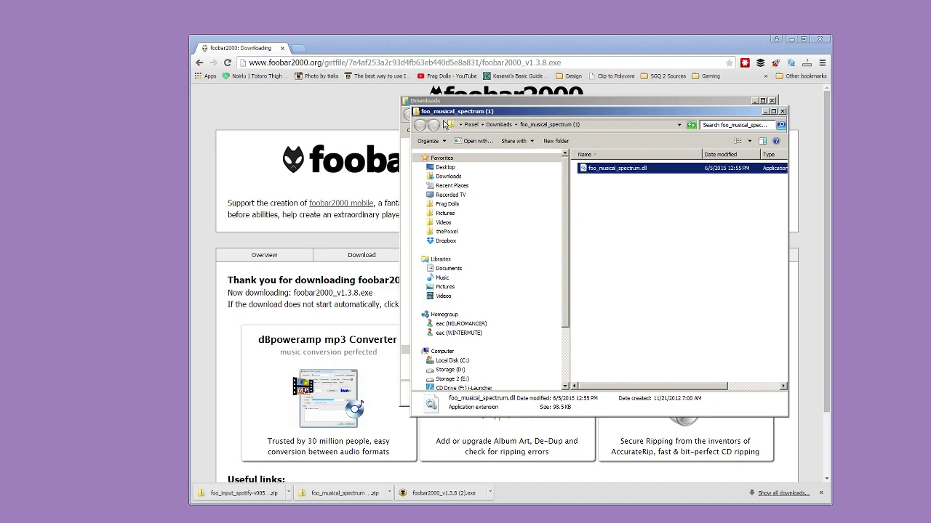
# - Paste foo_musical_spectrum.dll into C:\Program Files (x86)\foobar2000\components
pyautogui.click(596, 125)
pyautogui.write('C:\\pr')
pyautogui.press('Down')
pyautogui.press('Down')
pyautogui.press('Return')
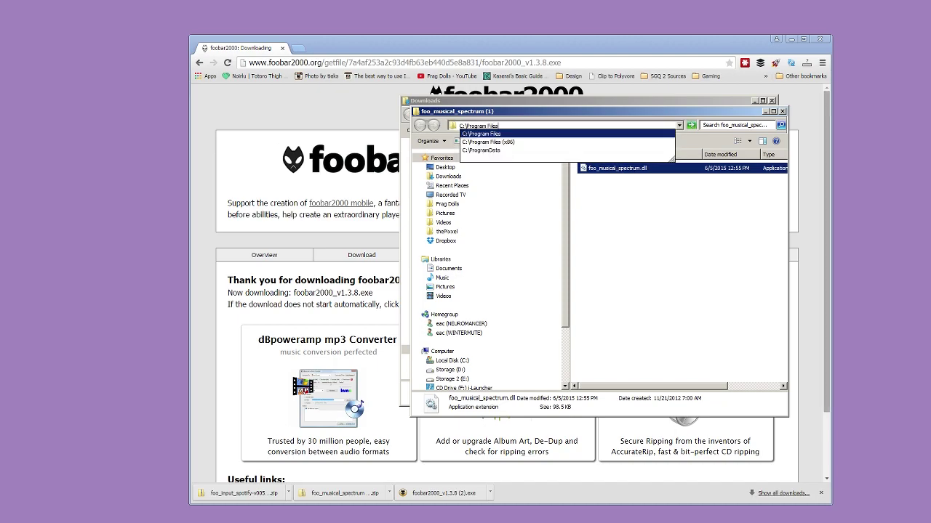
pyautogui.click(614, 211)
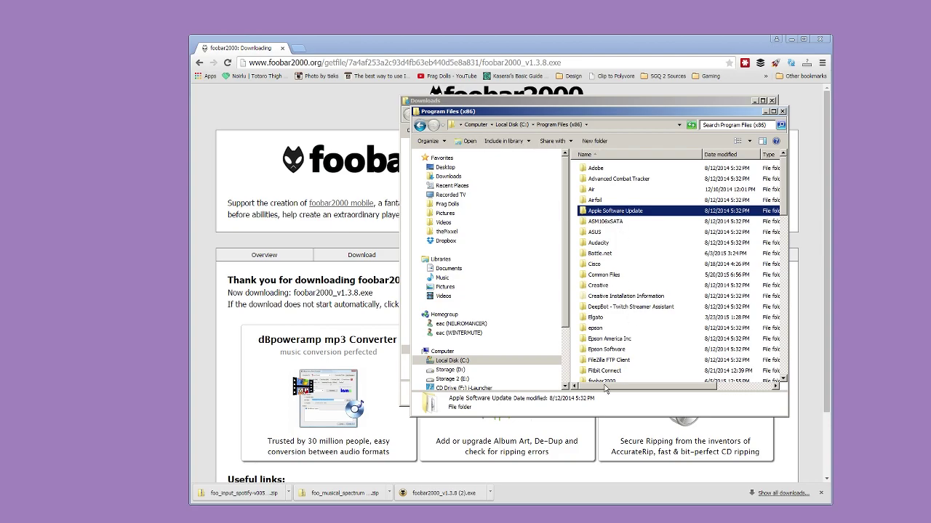
pyautogui.doubleClick(602, 381)
pyautogui.doubleClick(613, 169)
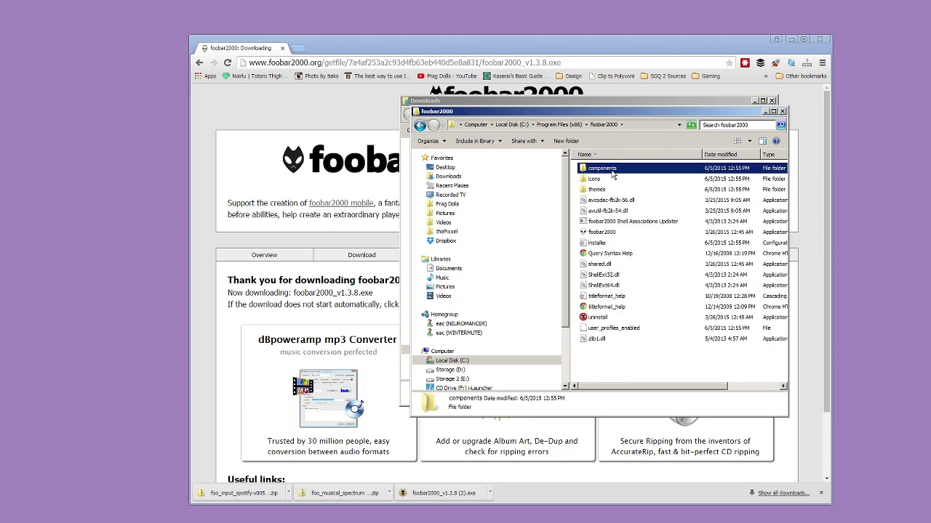
pyautogui.write('foo_m')
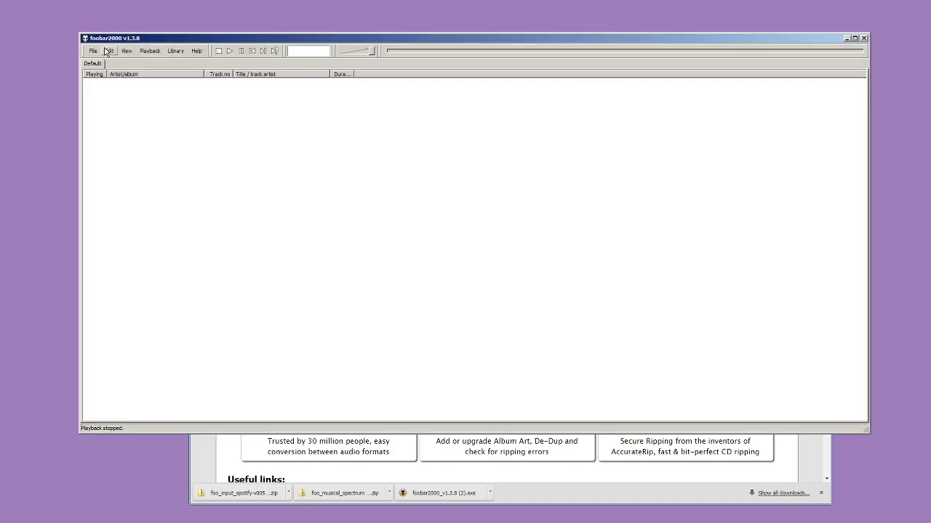
pyautogui.click(94, 51)
pyautogui.click(93, 51)
pyautogui.click(93, 51)
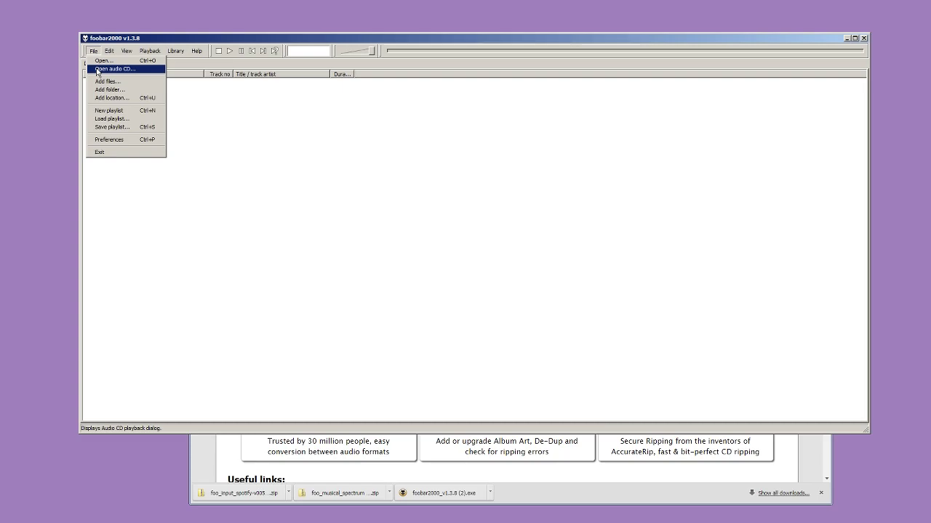
# - Install the foo_input_spotify-v005 zip under Preferences > Components and apply the change
pyautogui.click(117, 139)
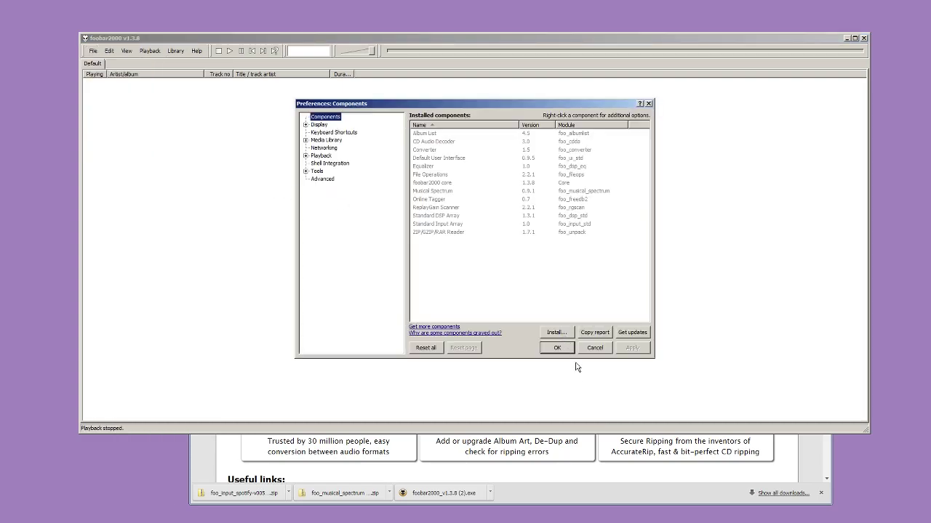
pyautogui.click(555, 332)
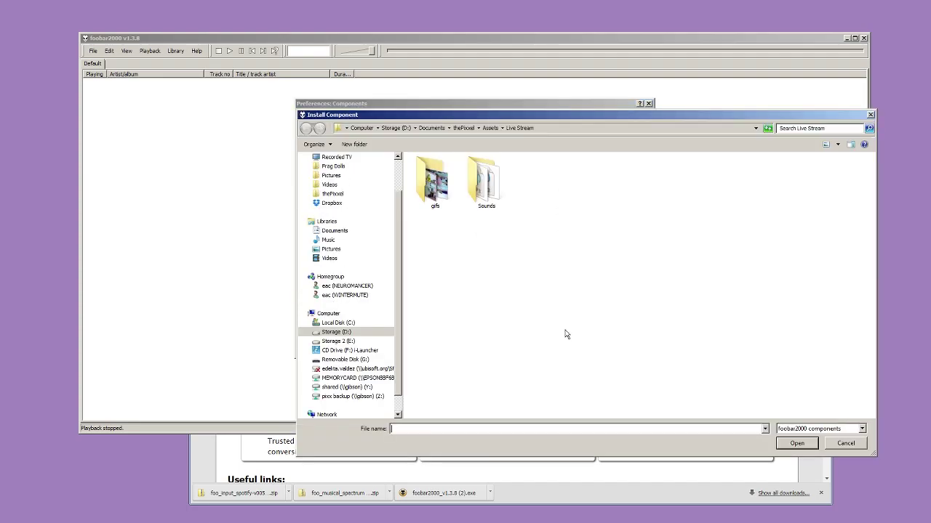
pyautogui.click(722, 325)
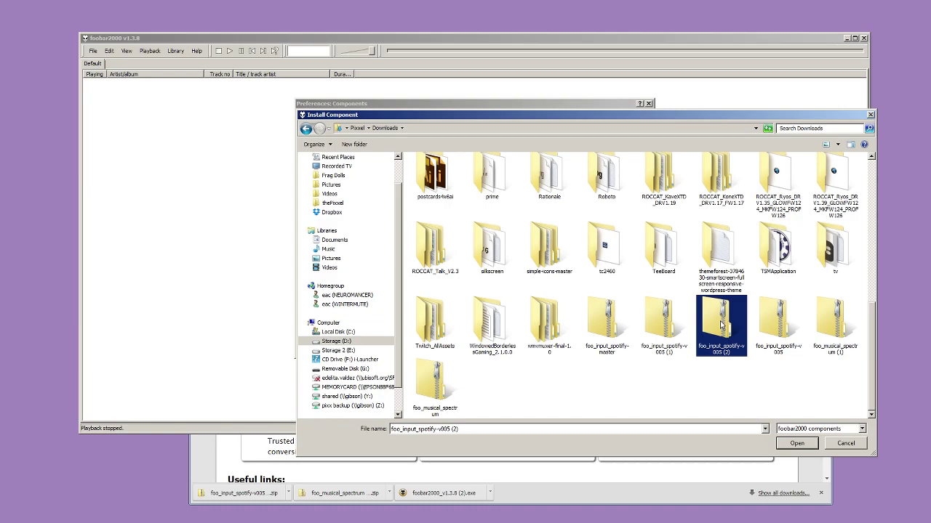
pyautogui.doubleClick(721, 325)
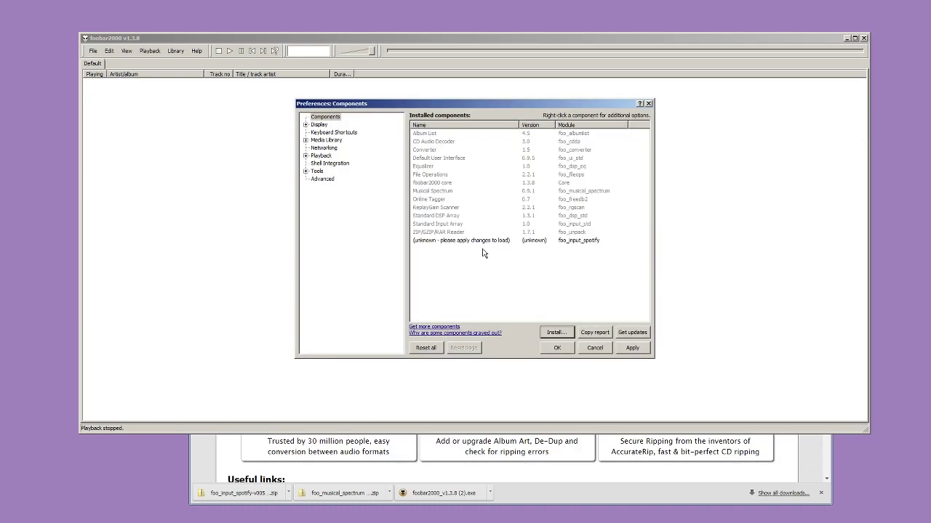
pyautogui.click(632, 348)
# - Restart foobar2000 to load components and open Nobuo Uematsu's artist page in Spotify
pyautogui.click(520, 294)
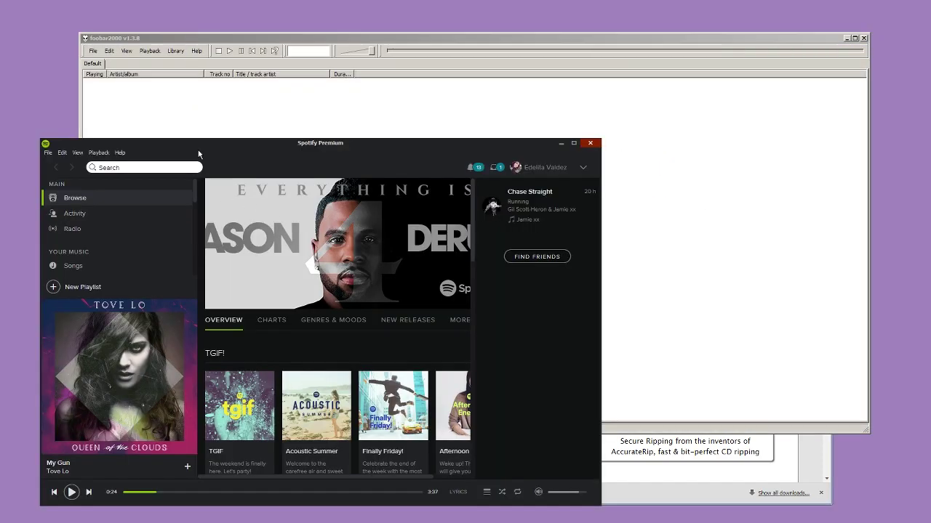
pyautogui.click(207, 165)
pyautogui.write('nob')
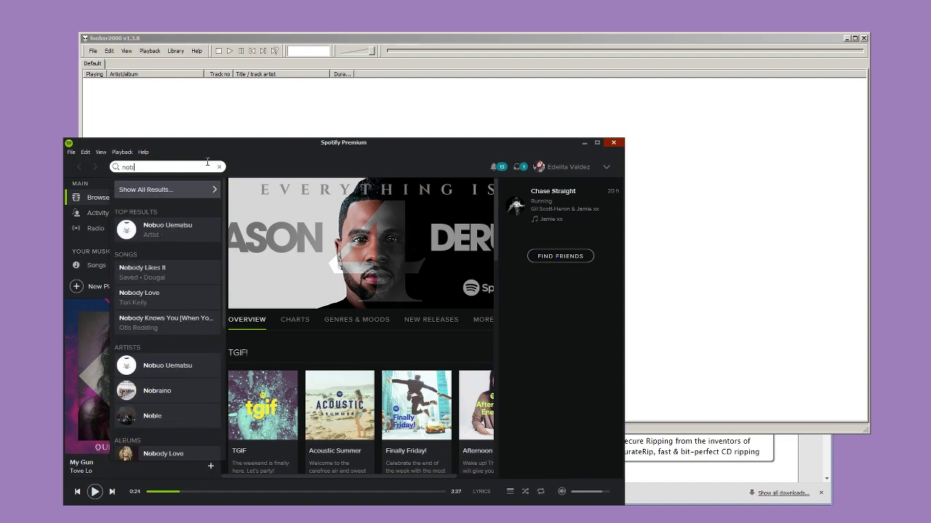
pyautogui.click(194, 221)
# - Copy the Spotify URI of the Final Symphony album
pyautogui.scroll(-3, 380, 355)
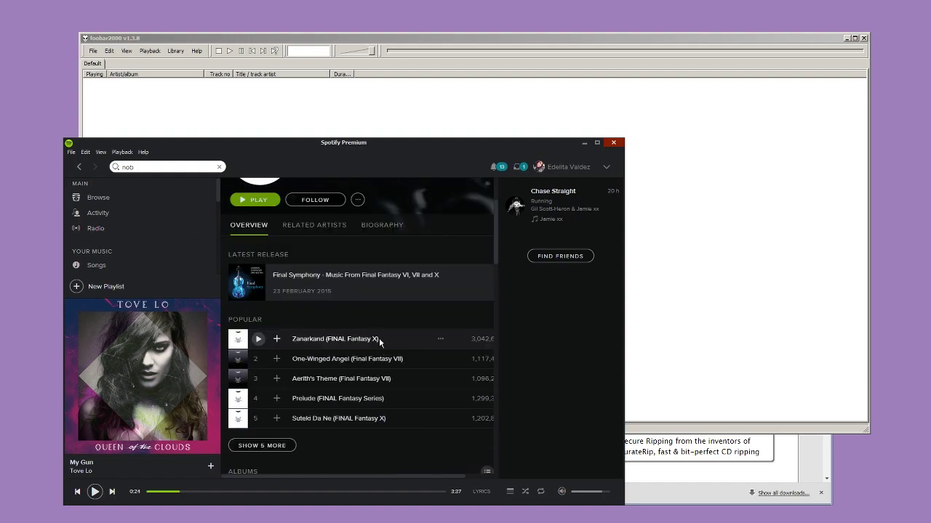
pyautogui.click(385, 272)
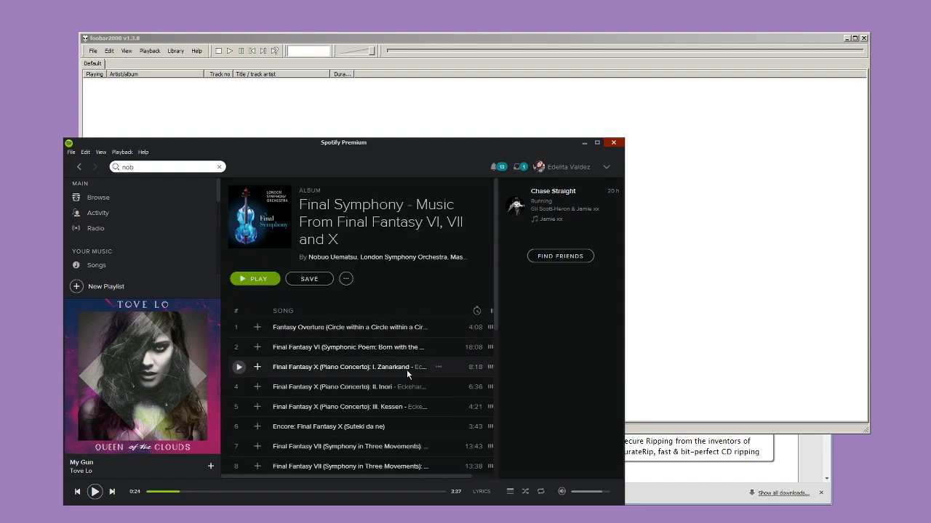
pyautogui.rightClick(270, 221)
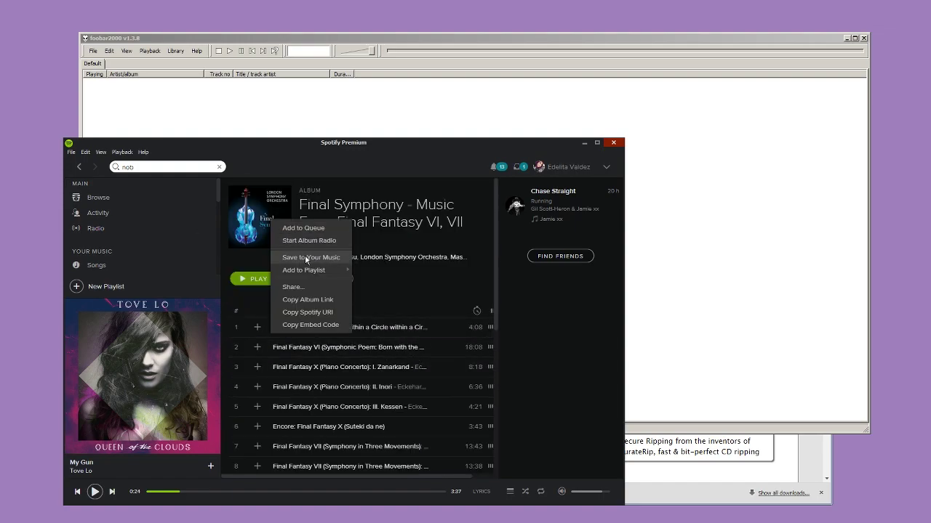
pyautogui.click(309, 308)
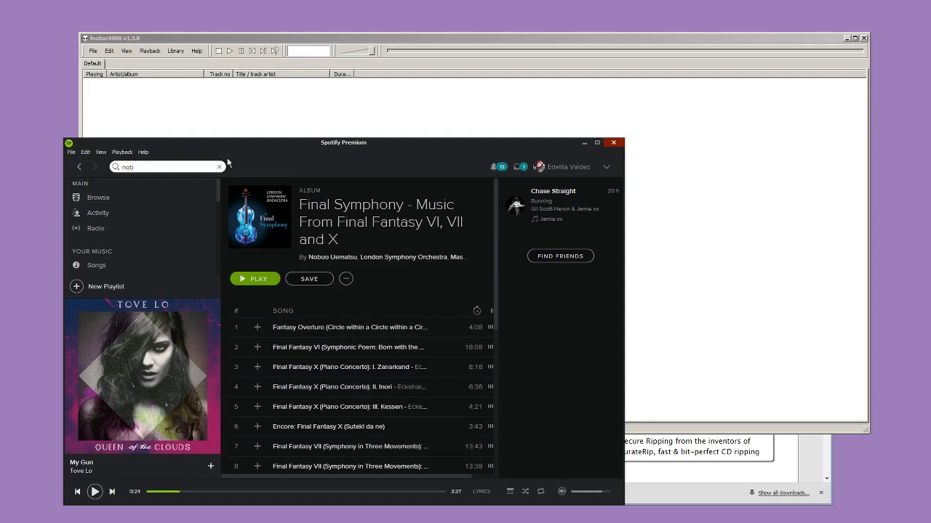
pyautogui.click(93, 51)
# - Add the Final Symphony album by its Spotify URI and play the Final Fantasy VII track
pyautogui.click(144, 99)
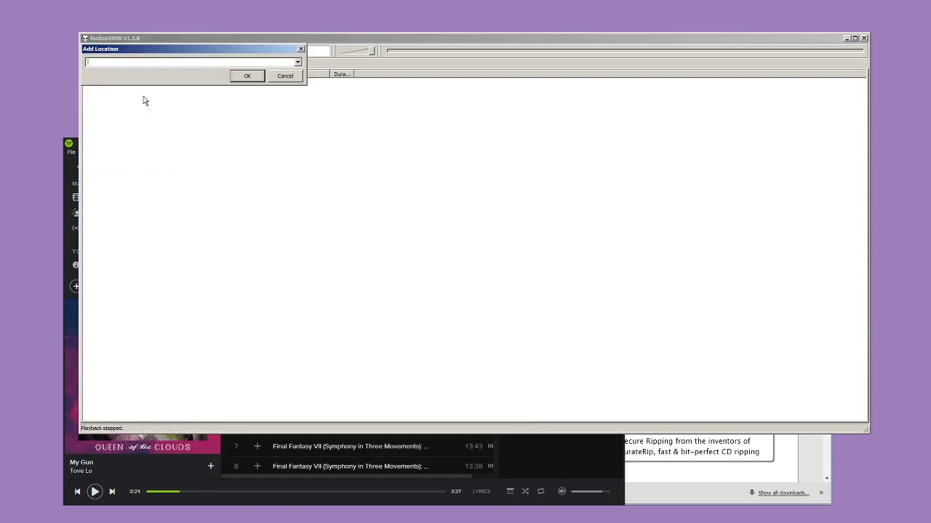
pyautogui.write('spotify:album:4Cjk7WTdpJjVqEOrkGS1JW')
pyautogui.click(246, 77)
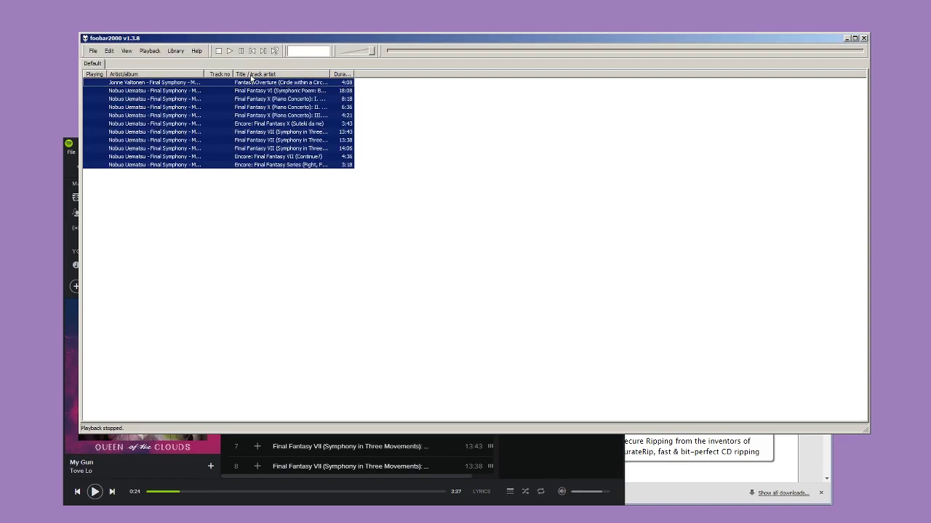
pyautogui.click(228, 201)
pyautogui.click(152, 90)
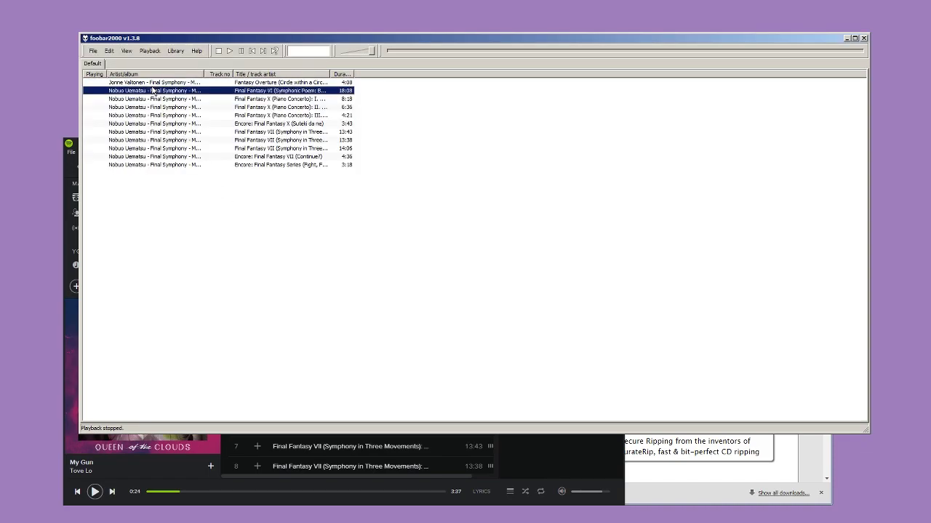
pyautogui.doubleClick(304, 149)
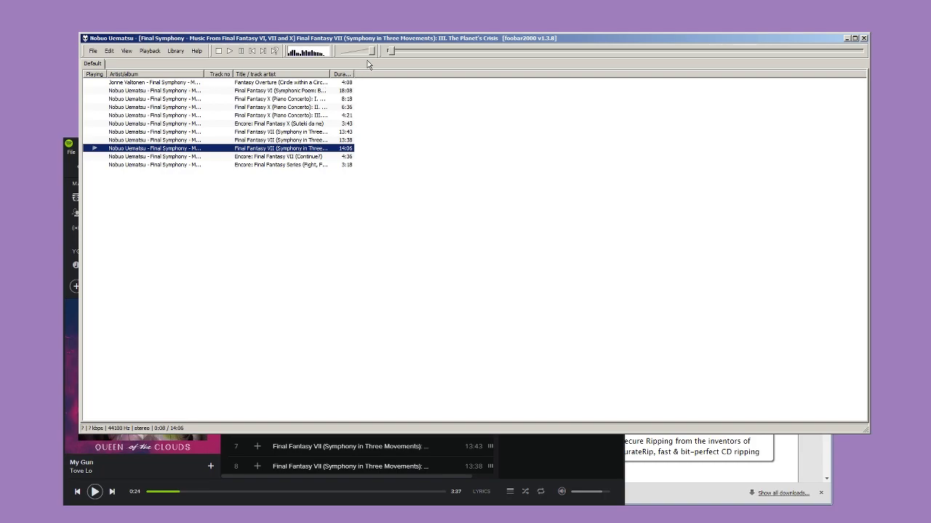
# - Open the Musical Spectrum visualizer, move it off the playlist, and bring up its options
pyautogui.click(149, 51)
pyautogui.moveTo(127, 50)
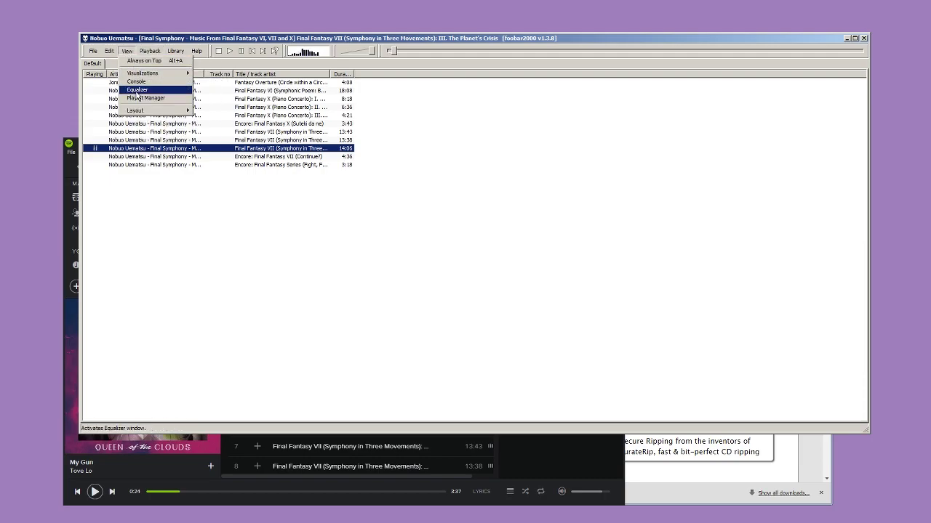
pyautogui.moveTo(156, 73)
pyautogui.click(206, 73)
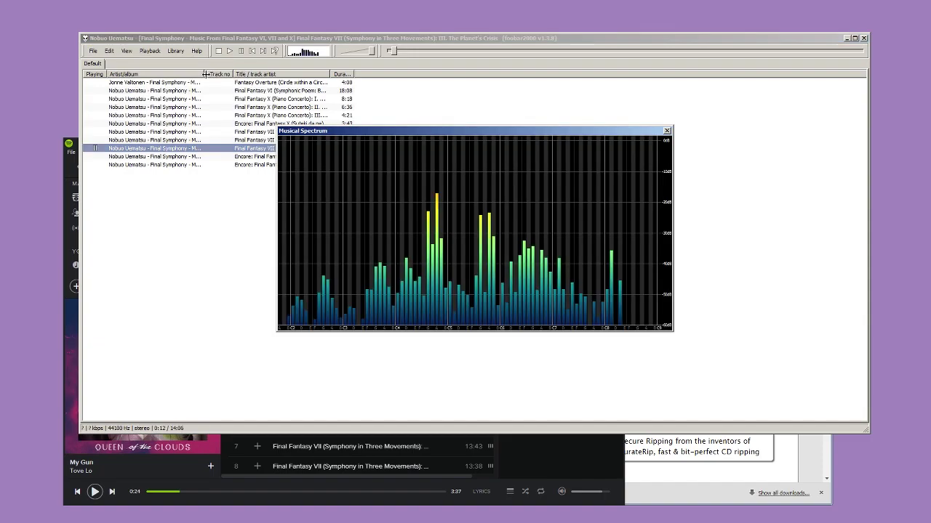
pyautogui.moveTo(437, 130); pyautogui.dragTo(182, 20)
pyautogui.rightClick(221, 124)
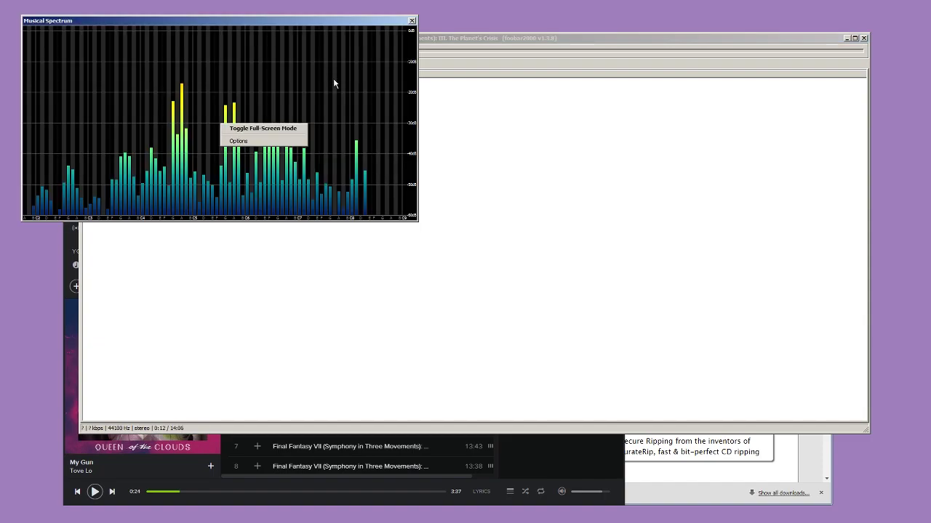
pyautogui.click(286, 142)
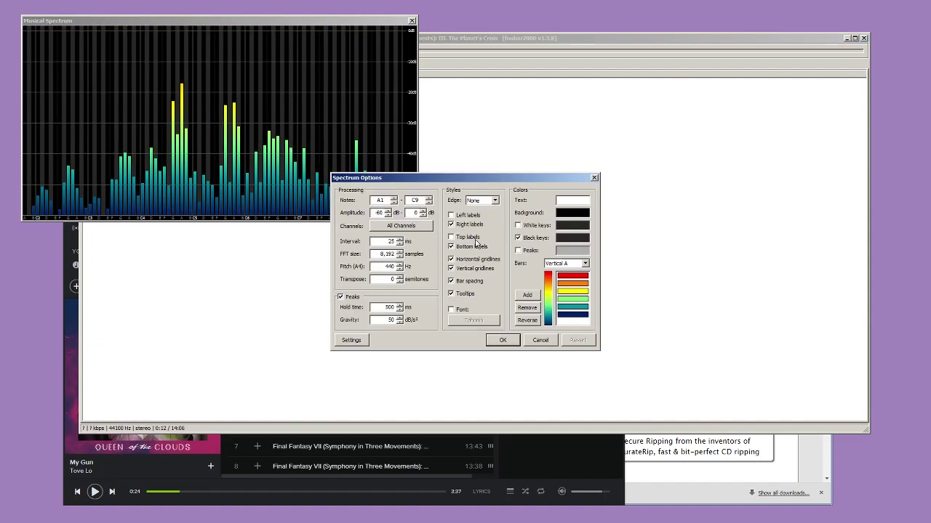
# - Apply the green-background, purple-bar spectrum preset, then shrink and reposition the visualizer window
pyautogui.click(352, 340)
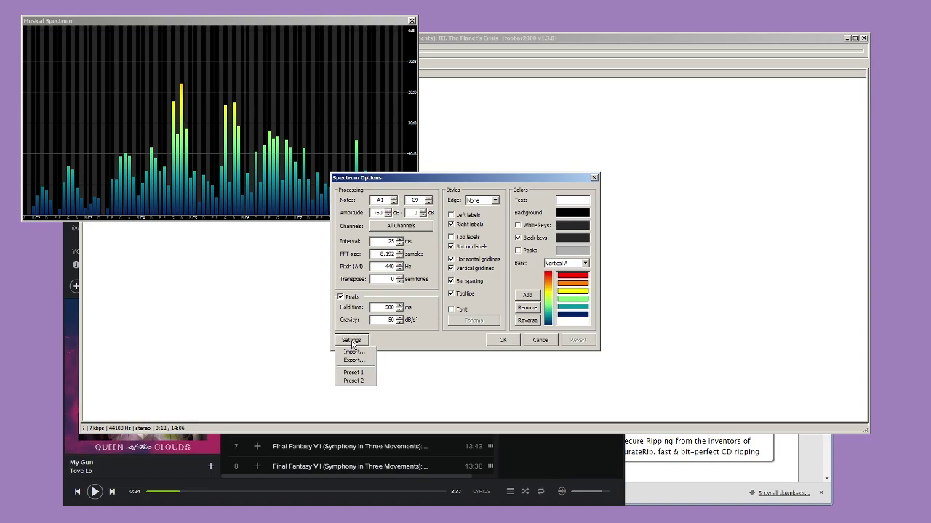
pyautogui.click(353, 381)
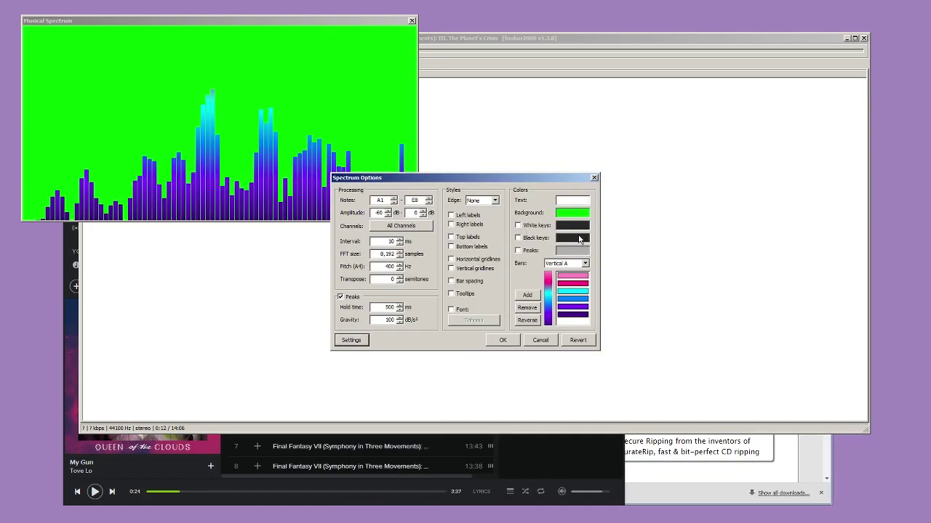
pyautogui.moveTo(539, 180); pyautogui.dragTo(631, 170)
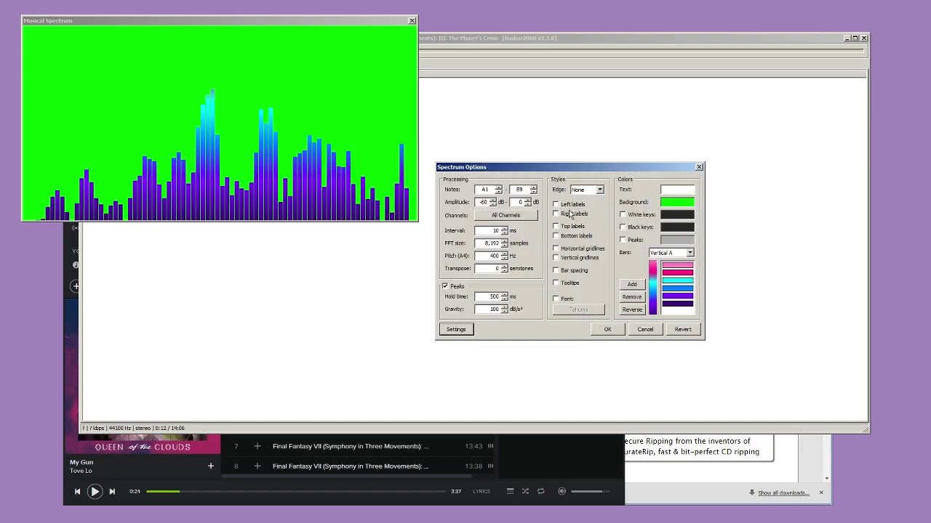
pyautogui.moveTo(420, 222); pyautogui.dragTo(405, 154)
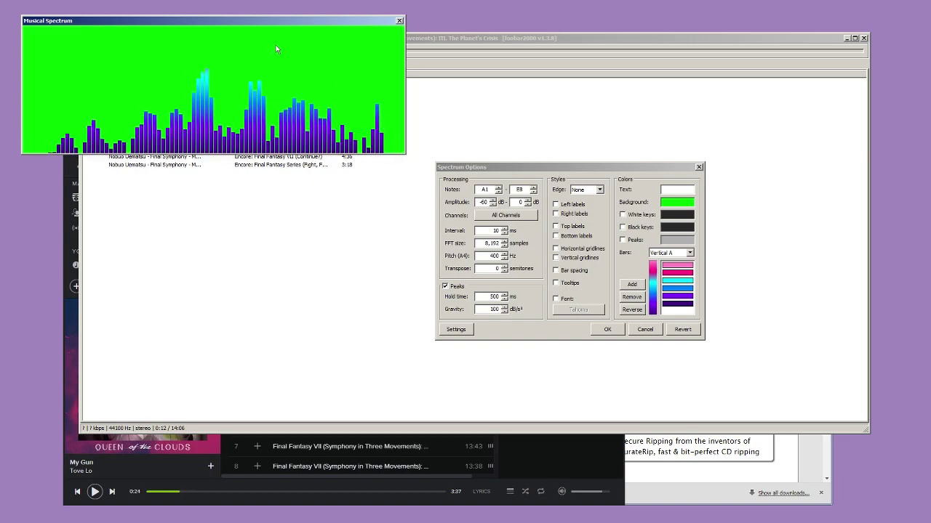
pyautogui.moveTo(298, 21); pyautogui.dragTo(283, 16)
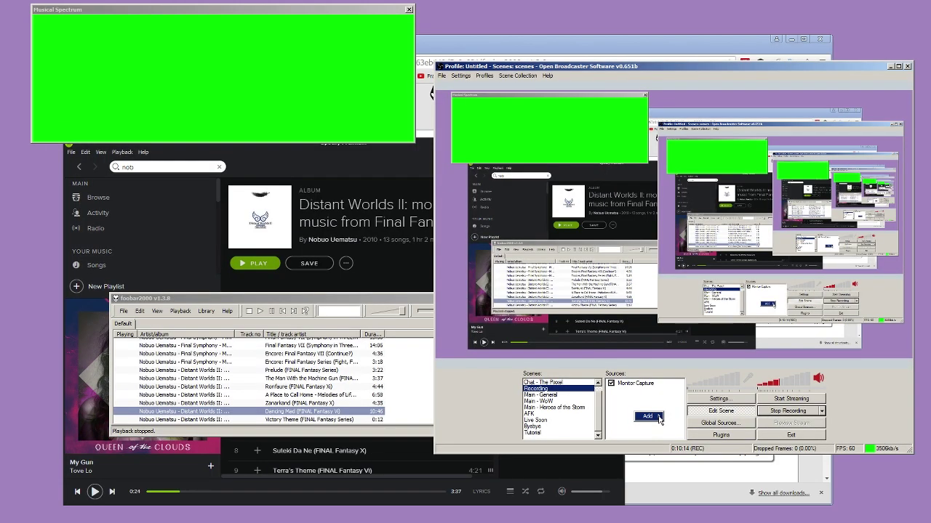
# - Add an Image source named Background that uses the 'live soon' image
pyautogui.click(659, 419)
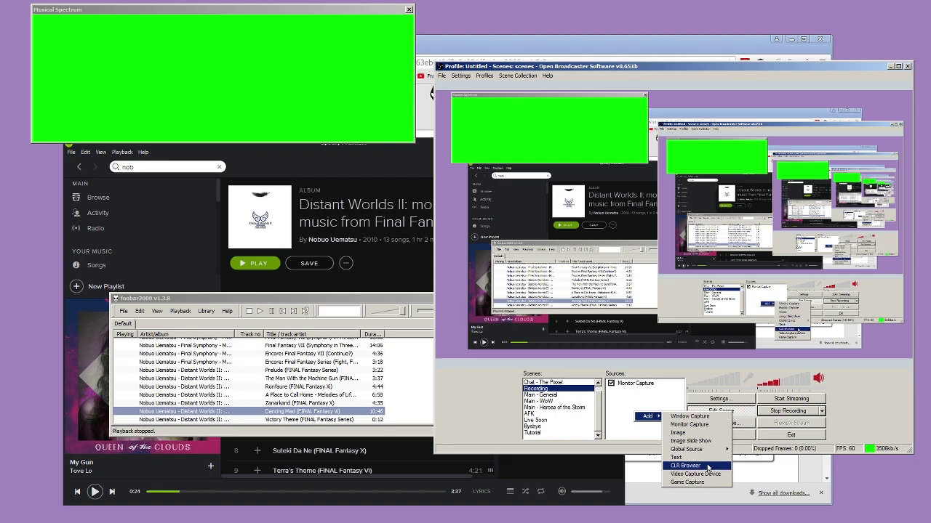
pyautogui.click(680, 432)
pyautogui.write('Background')
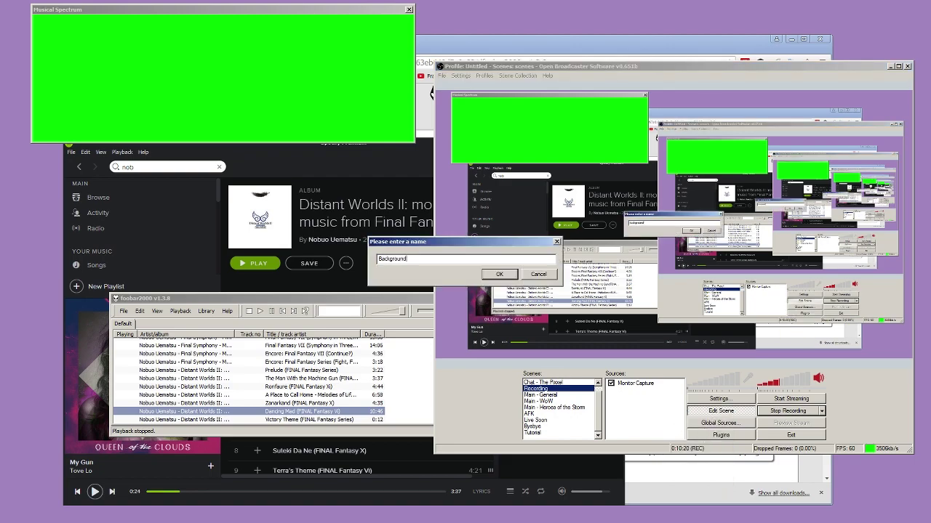
pyautogui.press('Return')
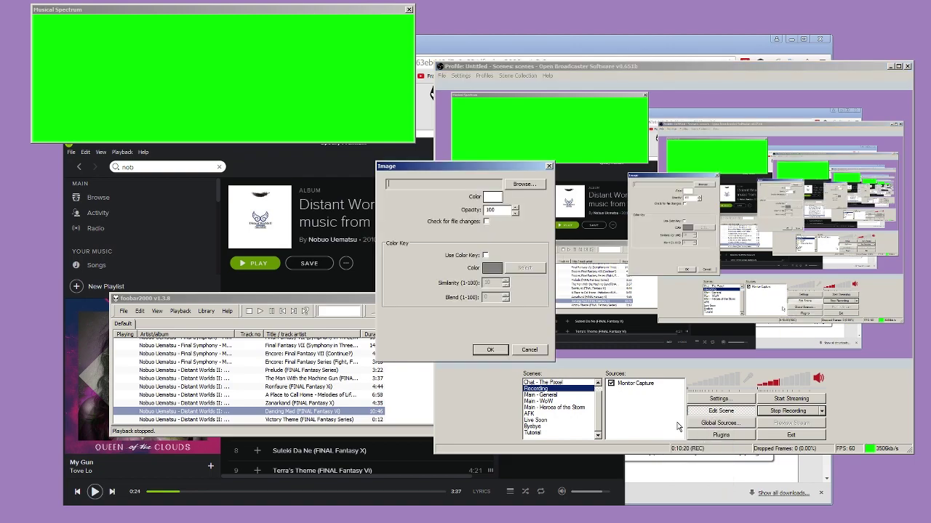
pyautogui.click(524, 185)
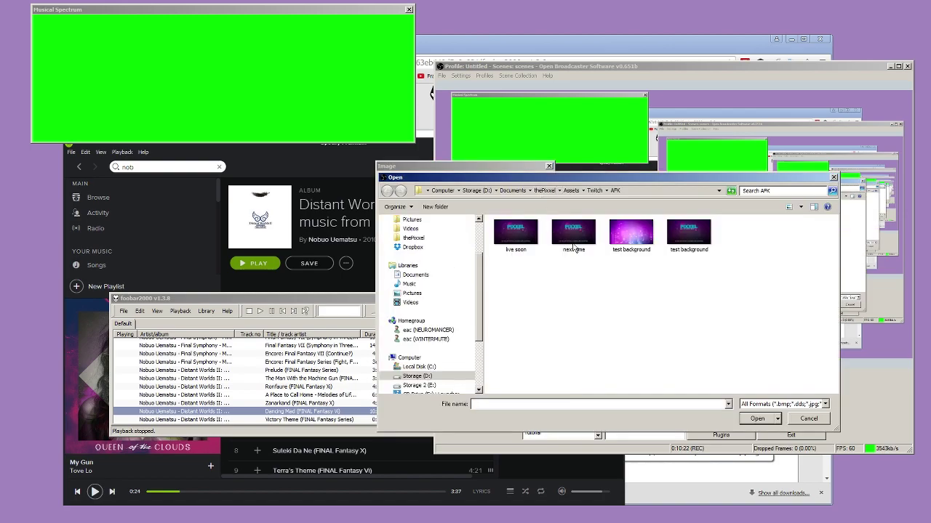
pyautogui.doubleClick(539, 234)
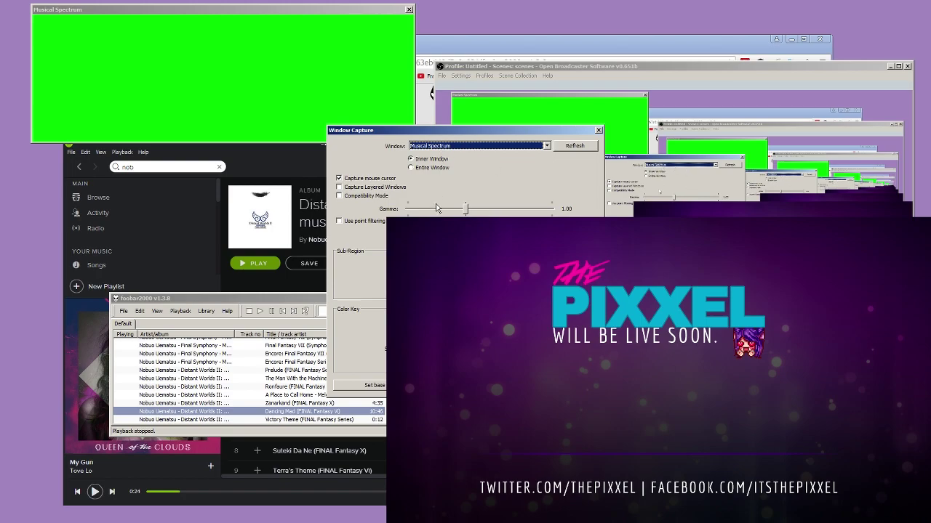
# - Turn off cursor capture for the Musical Spectrum window capture, confirm it, and return to OBS
pyautogui.click(383, 178)
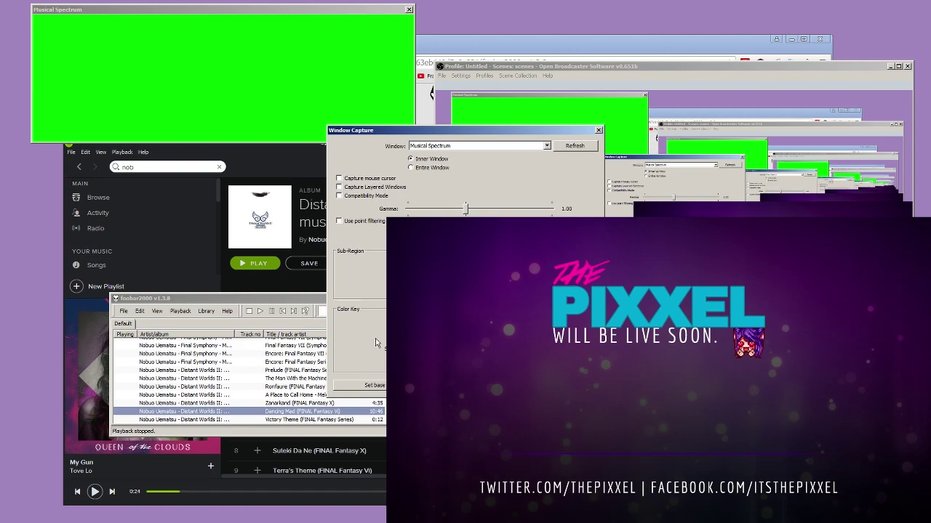
pyautogui.press('Return')
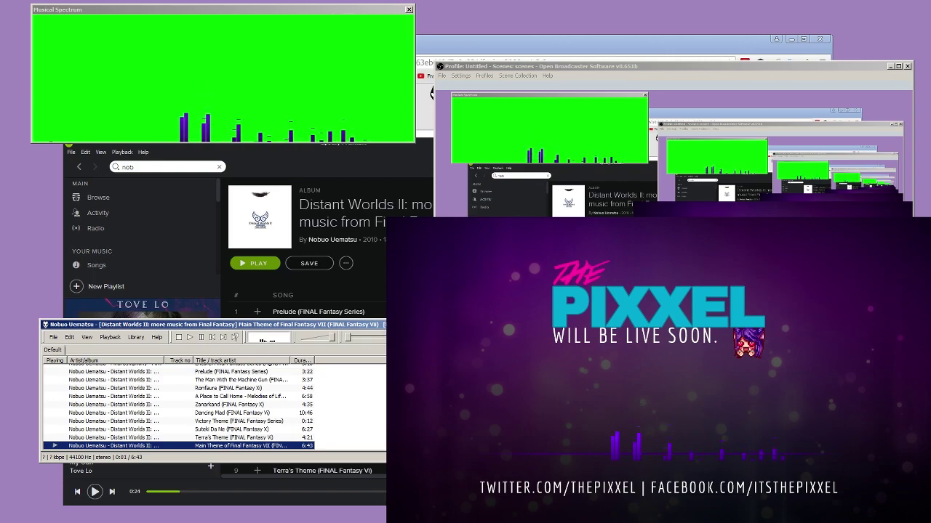
pyautogui.hotkey('alt', 'Tab')
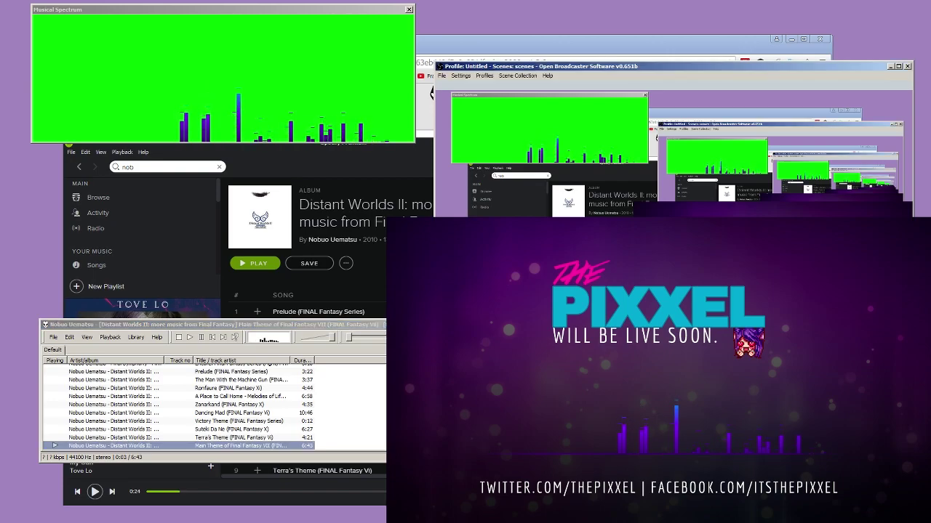